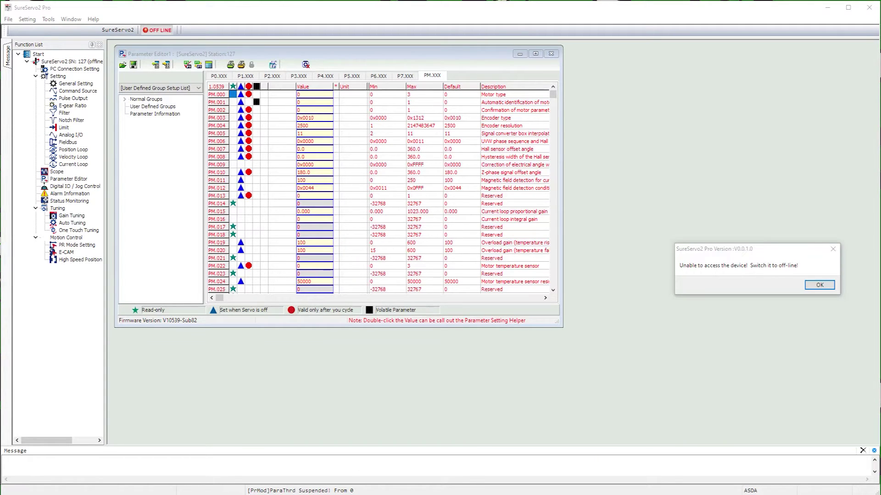
# Step: Dismiss the device access message and switch the SureServo2 drive back online
pyautogui.moveTo(792, 254); pyautogui.dragTo(335, 167)
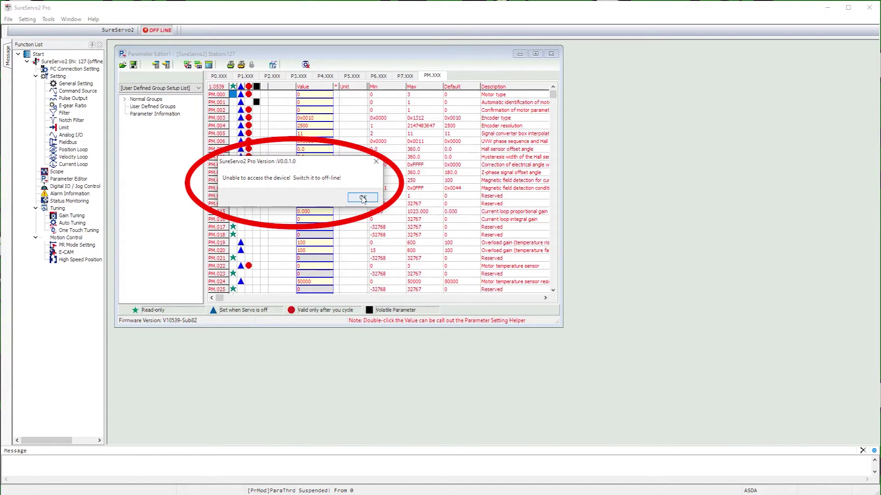
pyautogui.click(362, 198)
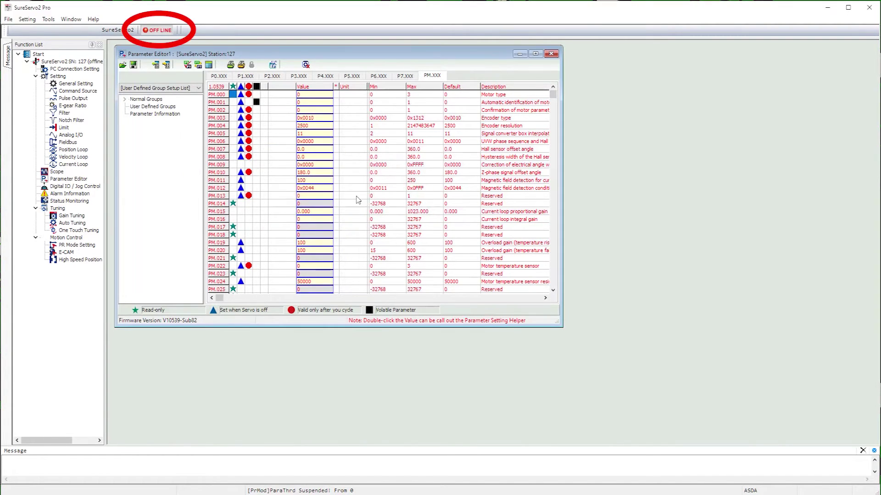
pyautogui.click(156, 32)
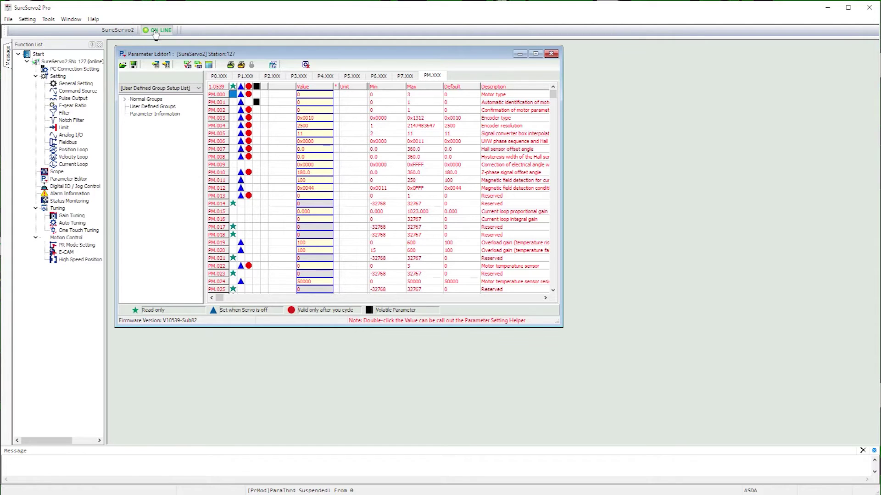
# Step: In the drive's Setting window, set Operation Mode to [0x01] PR: Position control mode and write all parameters
pyautogui.doubleClick(58, 76)
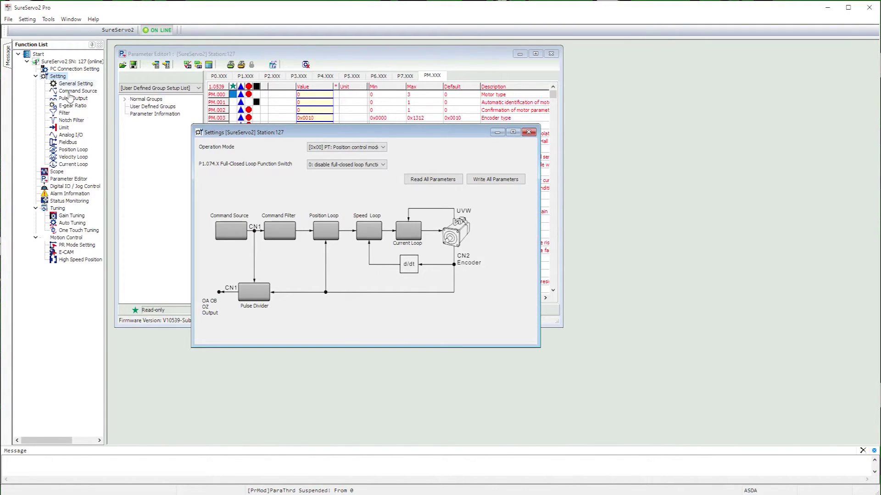
pyautogui.click(383, 148)
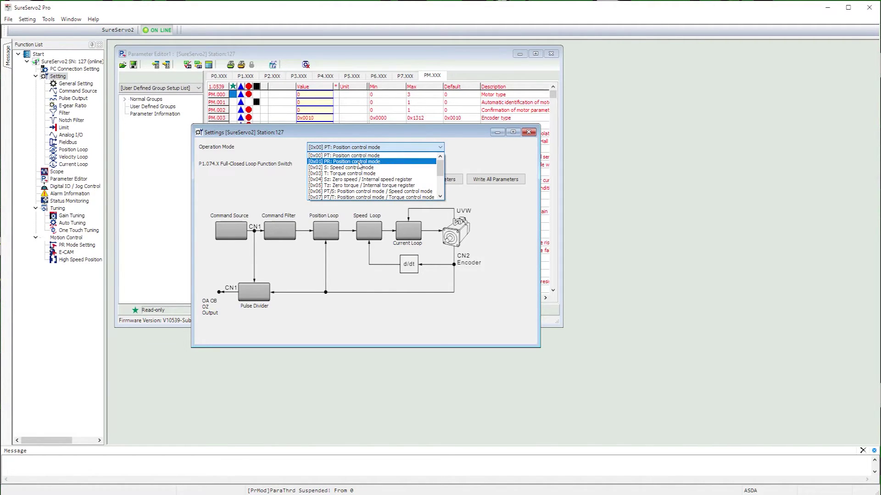
pyautogui.click(360, 162)
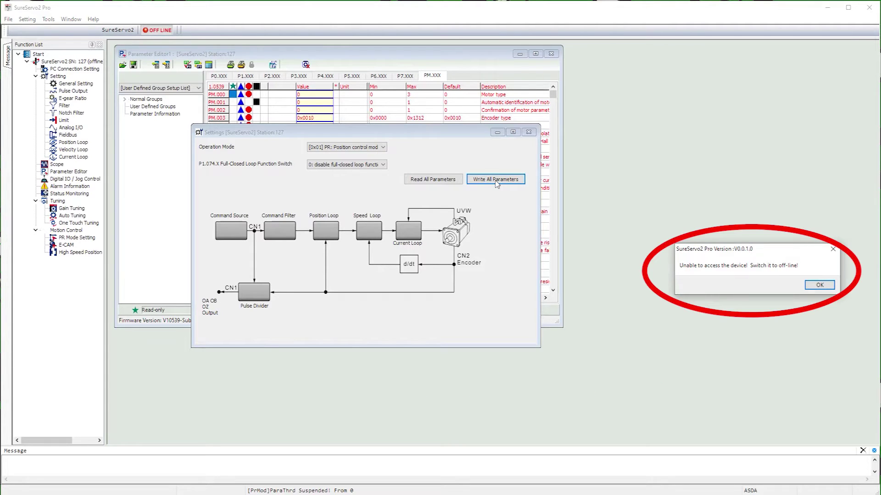
# Step: Acknowledge the off-line message, bring the drive back online, and close the Settings window
pyautogui.click(819, 285)
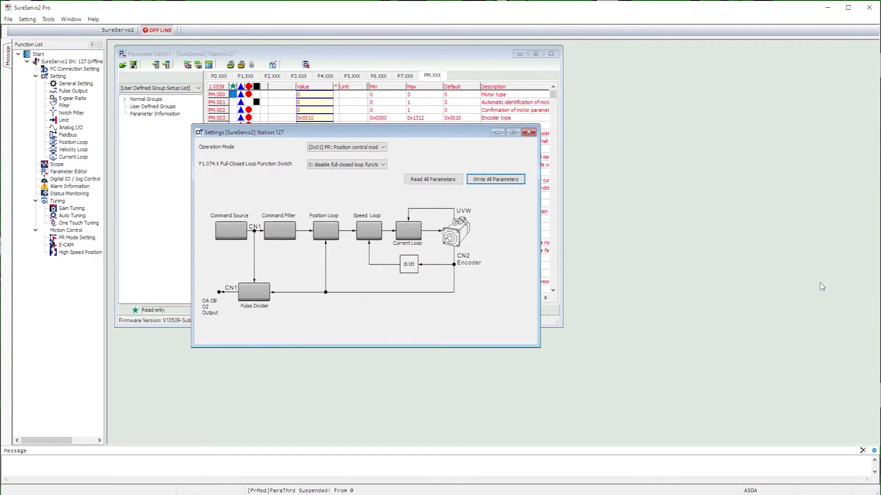
pyautogui.click(152, 33)
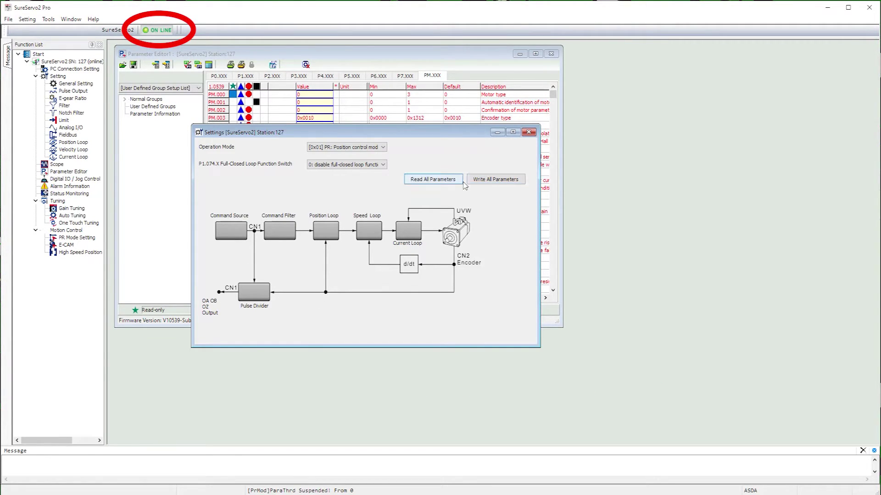
pyautogui.click(528, 132)
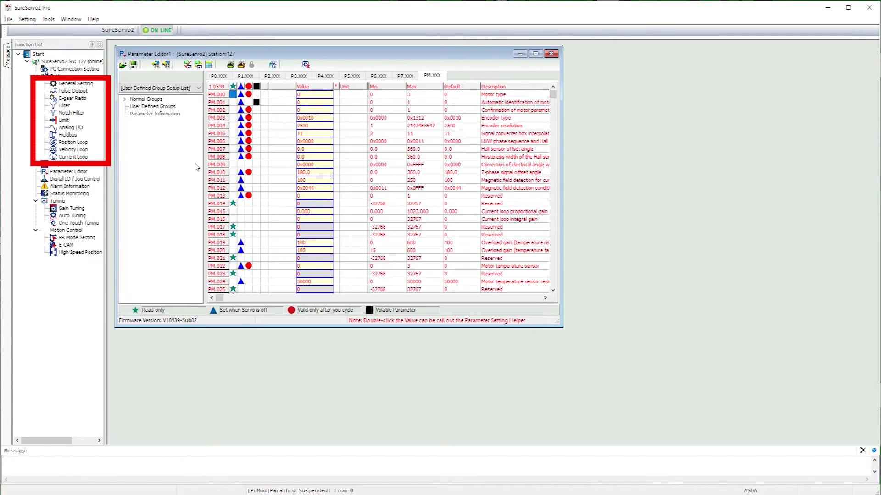
# Step: Set the E-gear Ratio denominator to 10000 pulses, write the selected item to the drive, and close the window
pyautogui.click(72, 100)
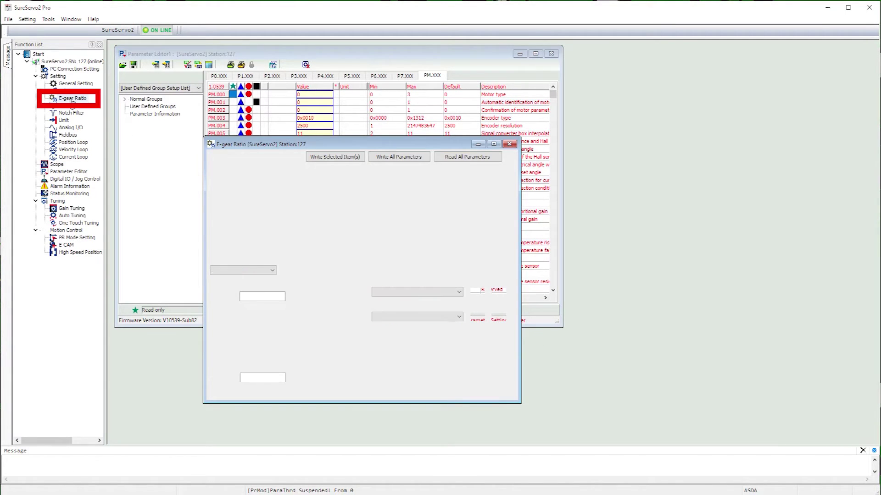
pyautogui.click(264, 378)
pyautogui.press('BackSpace')
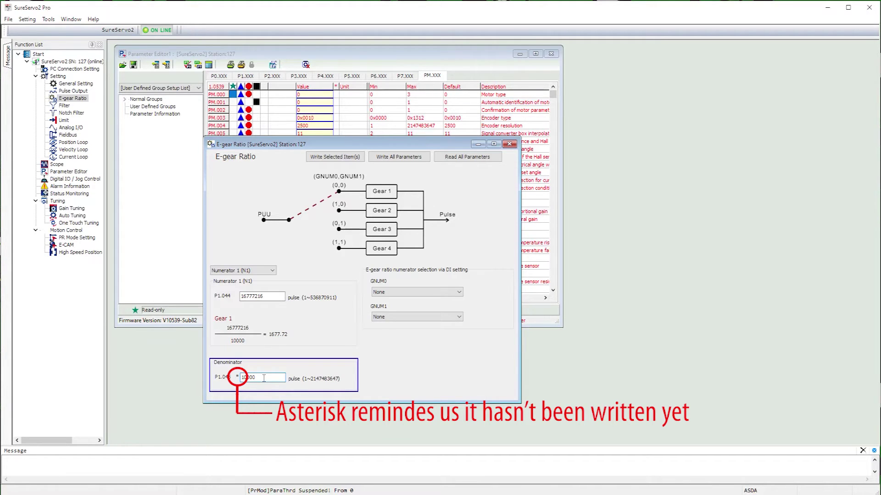
pyautogui.click(325, 157)
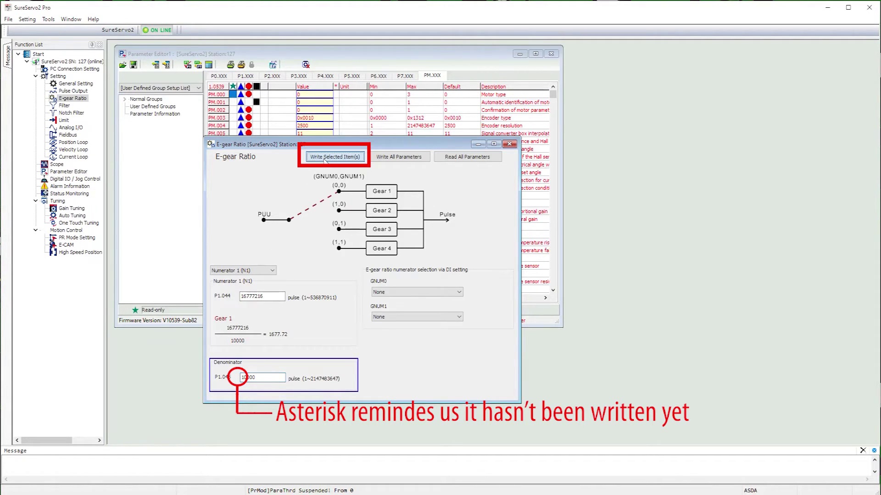
pyautogui.click(509, 145)
# Step: Open PR Mode Setting under Motion Control and reposition its window
pyautogui.click(72, 231)
pyautogui.doubleClick(74, 237)
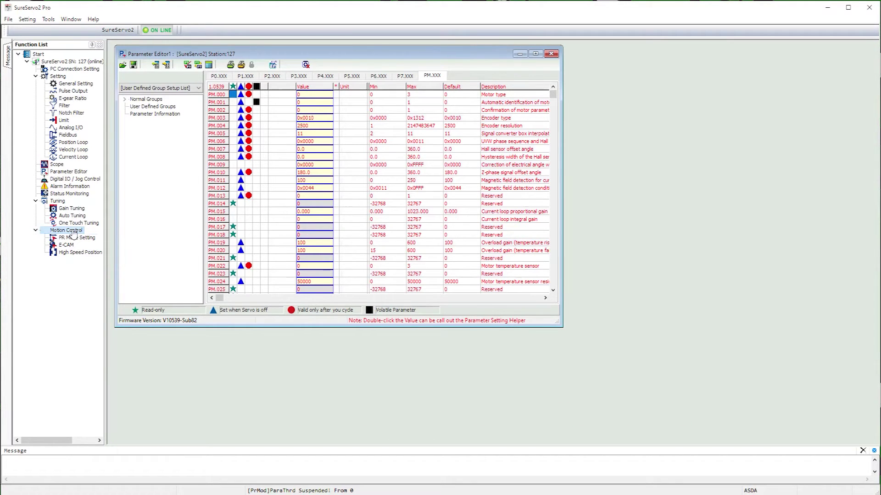
pyautogui.moveTo(431, 160); pyautogui.dragTo(326, 53)
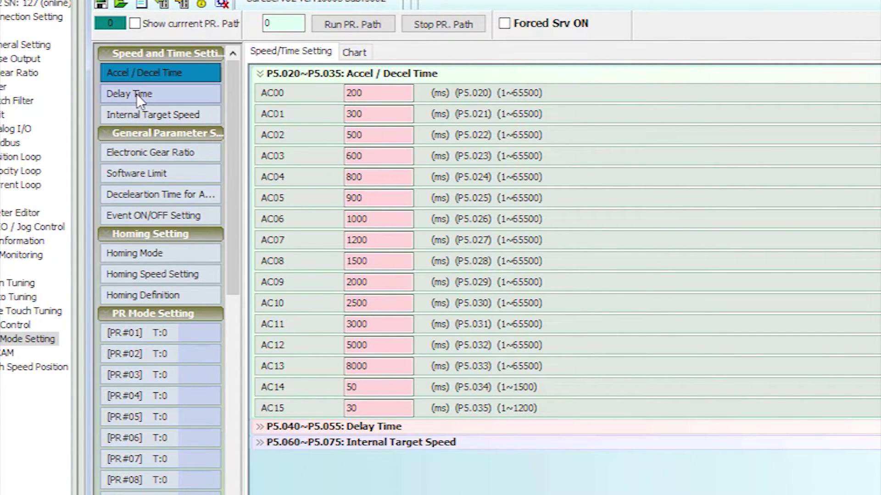
# Step: Review the Delay Time, Internal Target Speed, Electronic Gear Ratio, Software Limit, auto-protection deceleration and Event ON/OFF settings
pyautogui.click(136, 93)
pyautogui.click(143, 117)
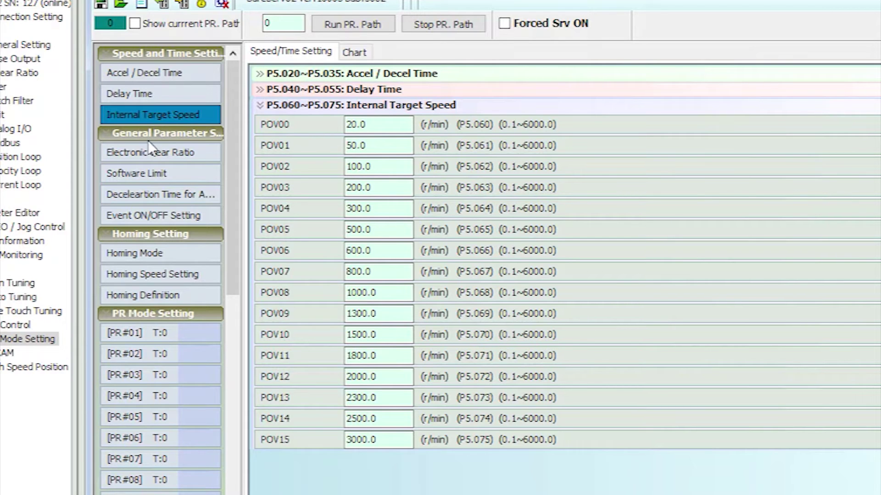
pyautogui.click(145, 152)
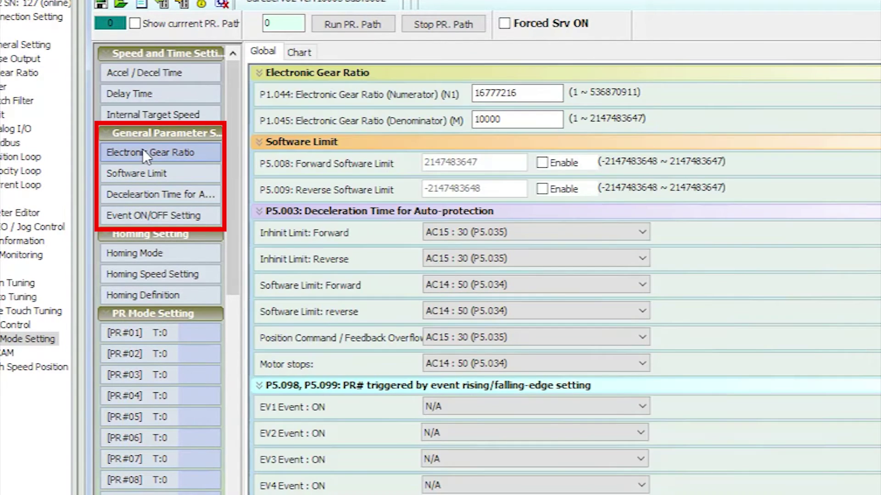
pyautogui.click(138, 173)
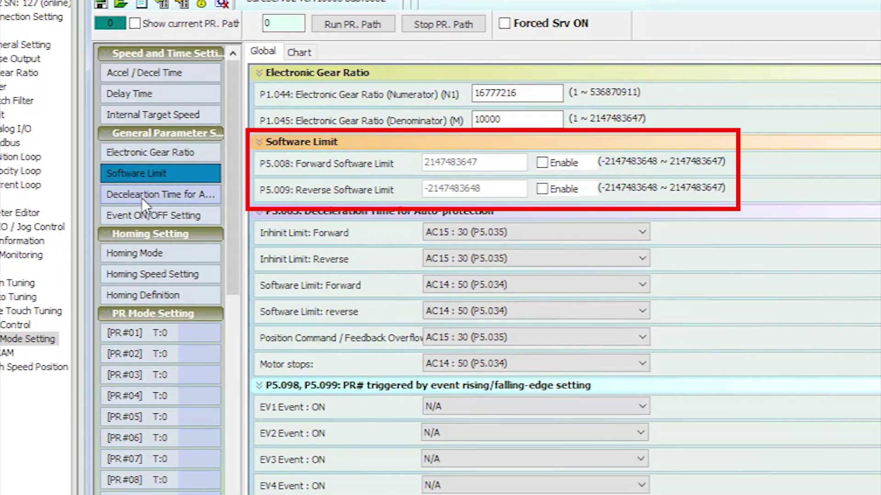
pyautogui.click(144, 197)
pyautogui.click(180, 217)
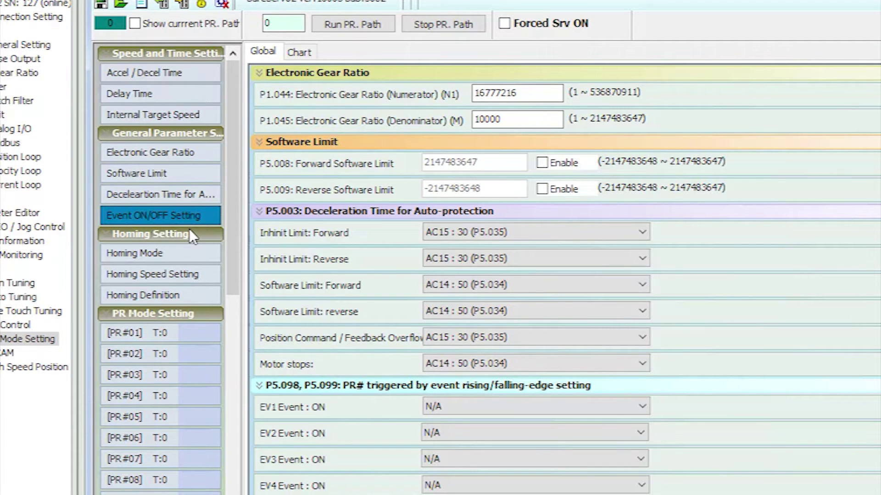
# Step: Collapse the Homing, General Parameter, and Speed and Time setting groups to bring up the PR Mode Setting paths
pyautogui.click(159, 235)
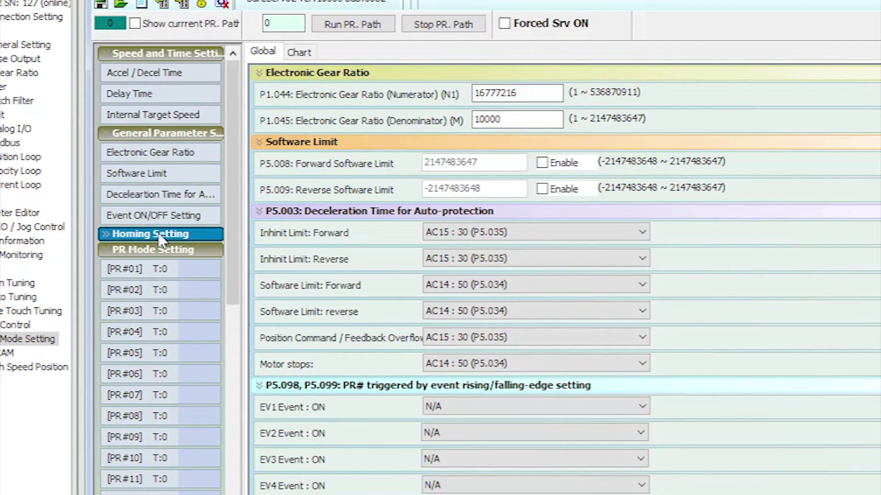
pyautogui.click(153, 133)
pyautogui.click(147, 53)
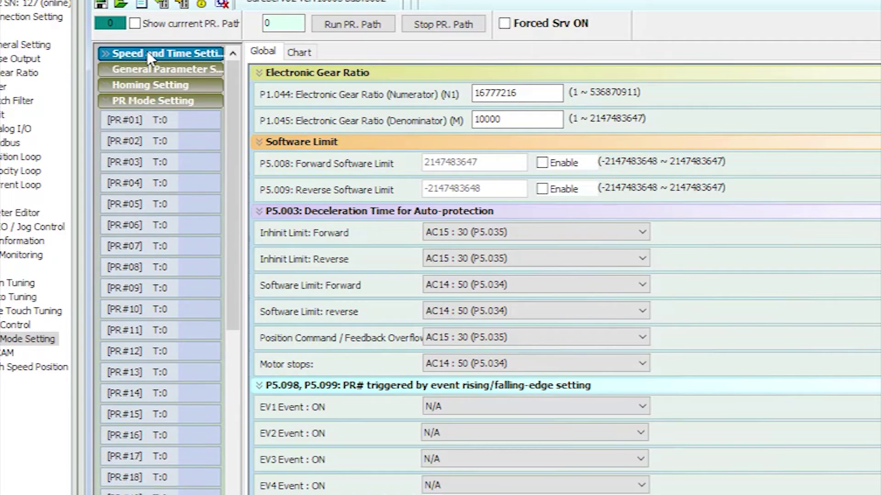
pyautogui.click(155, 101)
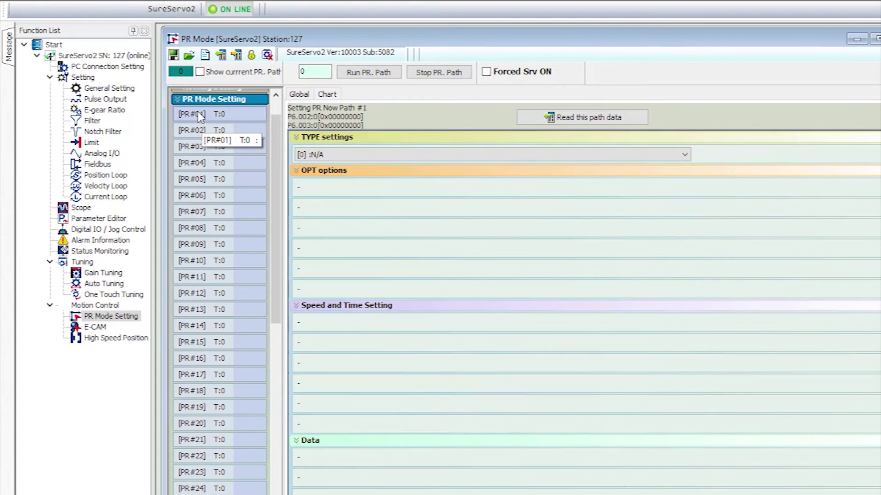
# Step: Set the type of path PR#01 to [3] Point-to-Point Command (Proceed to the next path when completed)
pyautogui.click(200, 116)
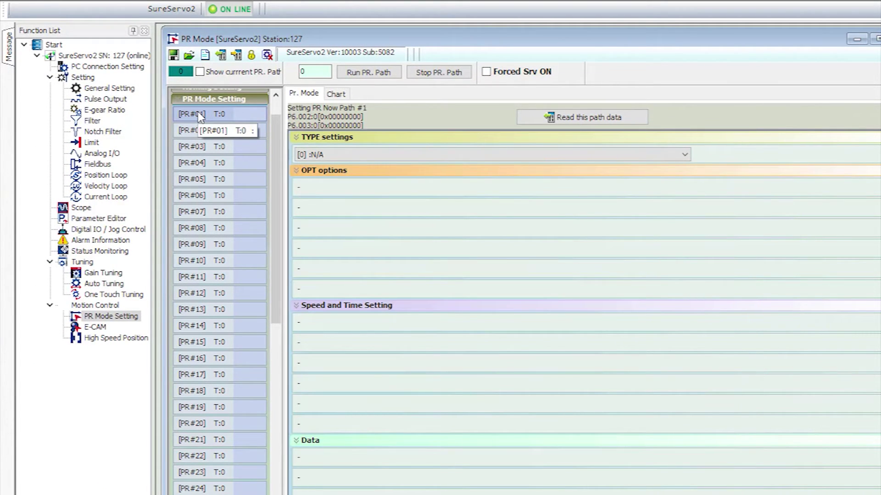
pyautogui.click(684, 156)
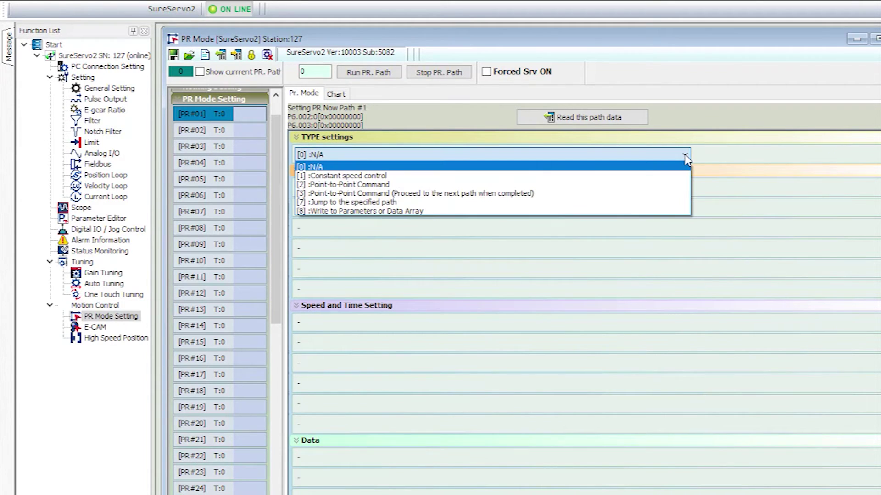
pyautogui.click(465, 194)
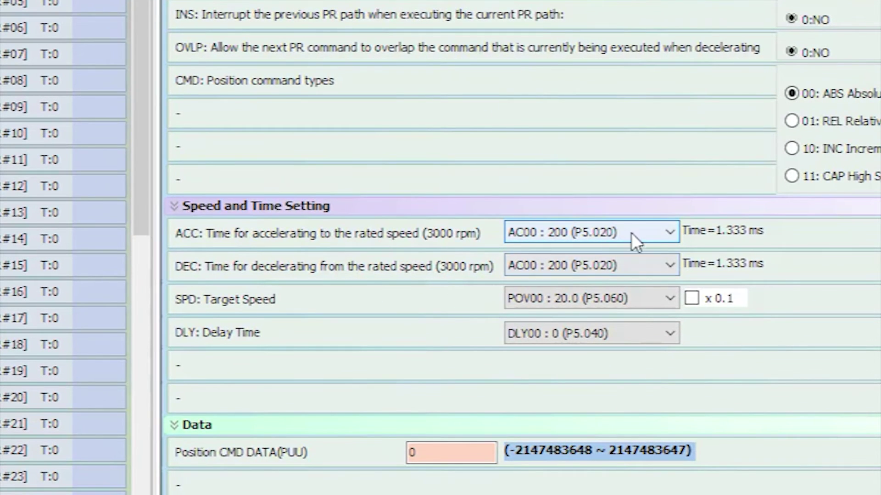
# Step: For PR#01, keep the acceleration time at AC00 : 200 and set the deceleration time to AC02 : 500 (P5.022)
pyautogui.click(668, 234)
pyautogui.click(668, 232)
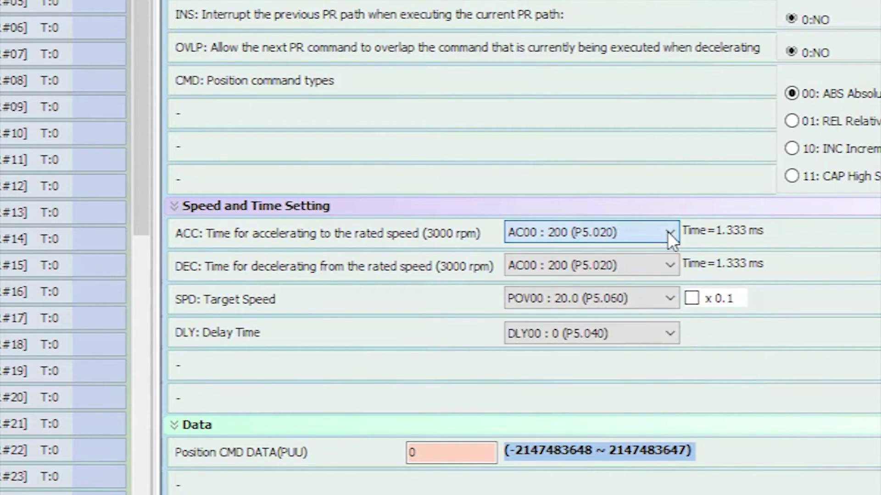
pyautogui.click(670, 268)
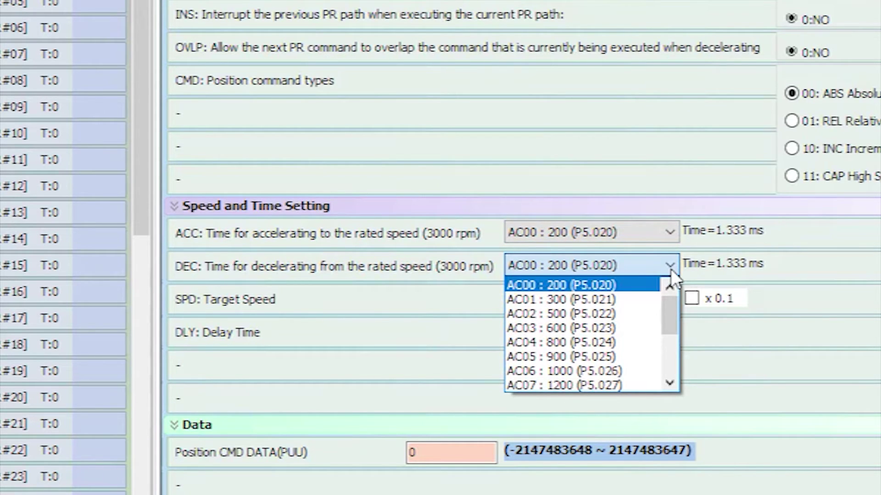
pyautogui.click(577, 317)
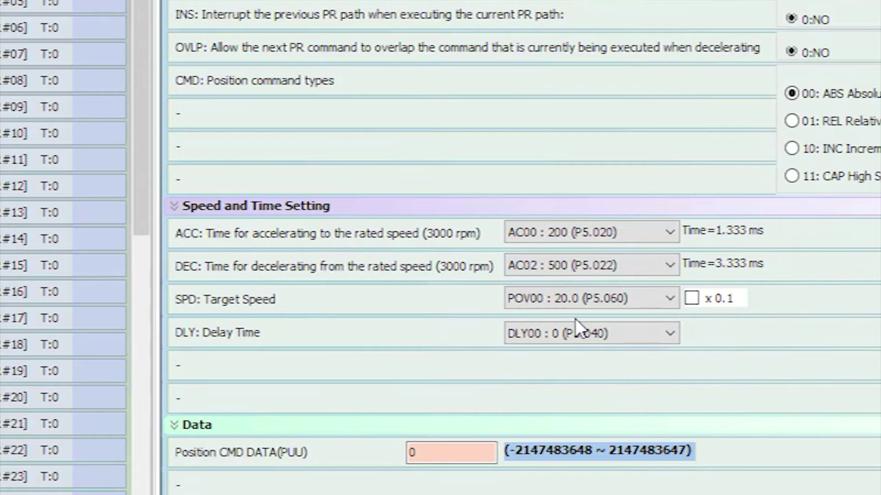
# Step: Set the target speed of PR#01 to POV12 : 2000.0 (P5.072)
pyautogui.click(670, 297)
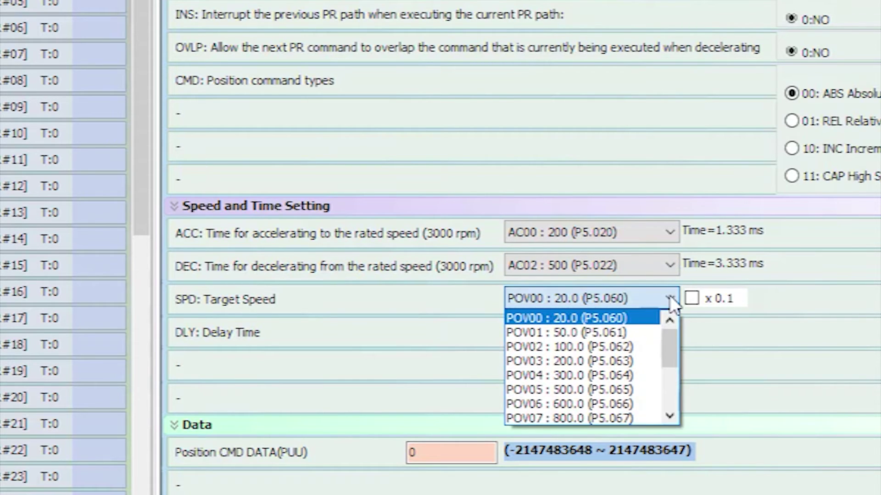
pyautogui.click(670, 415)
pyautogui.click(670, 416)
pyautogui.click(670, 416)
pyautogui.click(670, 416)
pyautogui.click(670, 415)
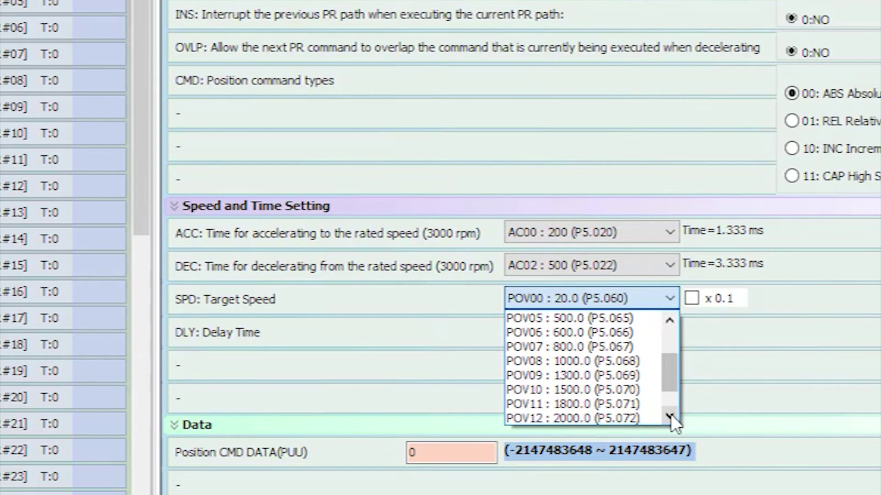
pyautogui.click(591, 418)
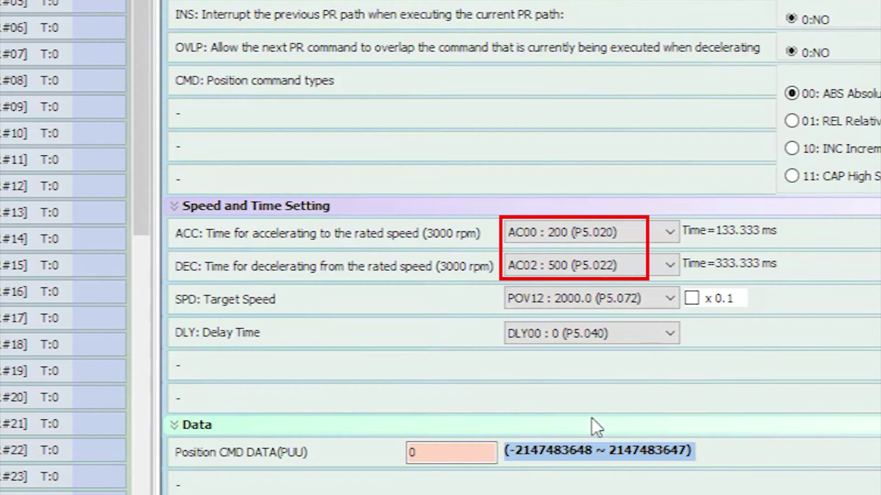
# Step: Keep PR#01's delay at DLY00 : 0 and its position command data at 0 PUU, and download the path to the servo
pyautogui.click(457, 452)
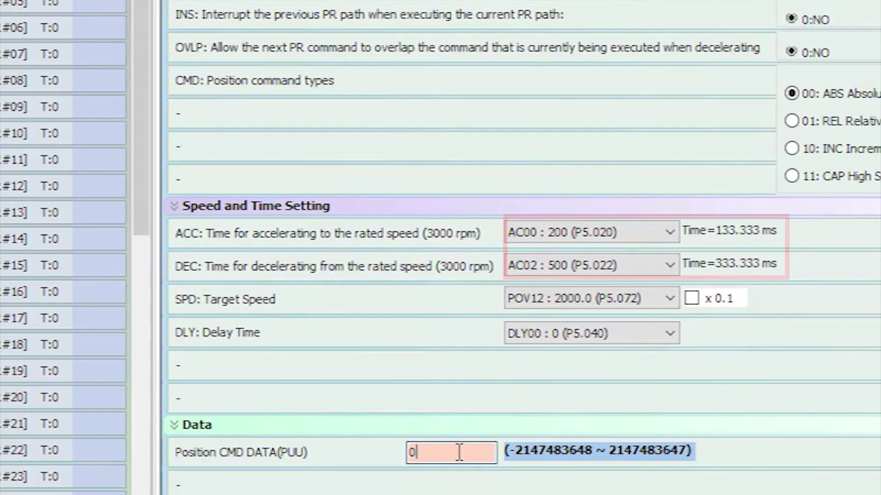
pyautogui.click(669, 337)
pyautogui.click(670, 337)
pyautogui.doubleClick(428, 454)
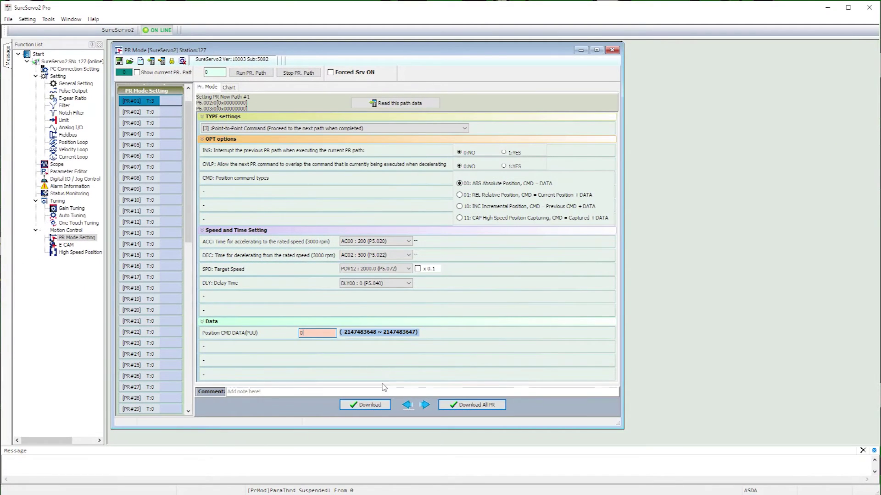
pyautogui.click(374, 405)
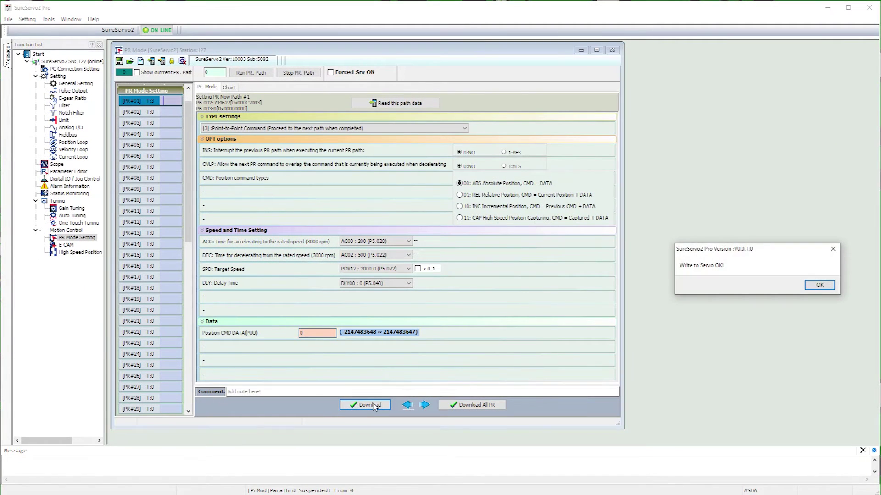
pyautogui.click(814, 285)
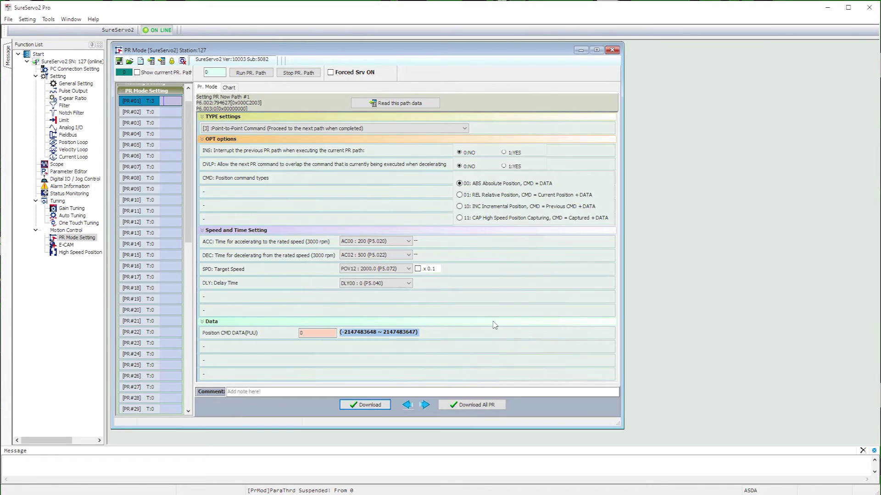
# Step: Set the type of path PR#02 to [3] Point-to-Point Command (Proceed to the next path when completed)
pyautogui.click(140, 113)
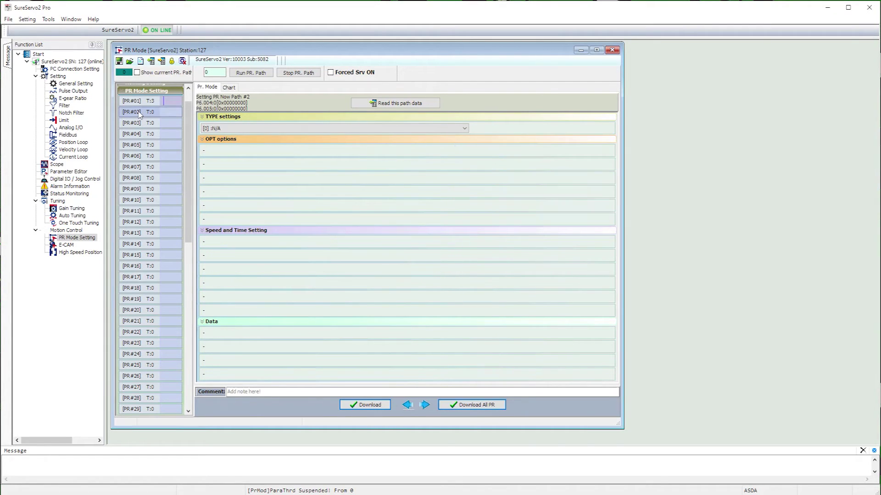
pyautogui.click(454, 128)
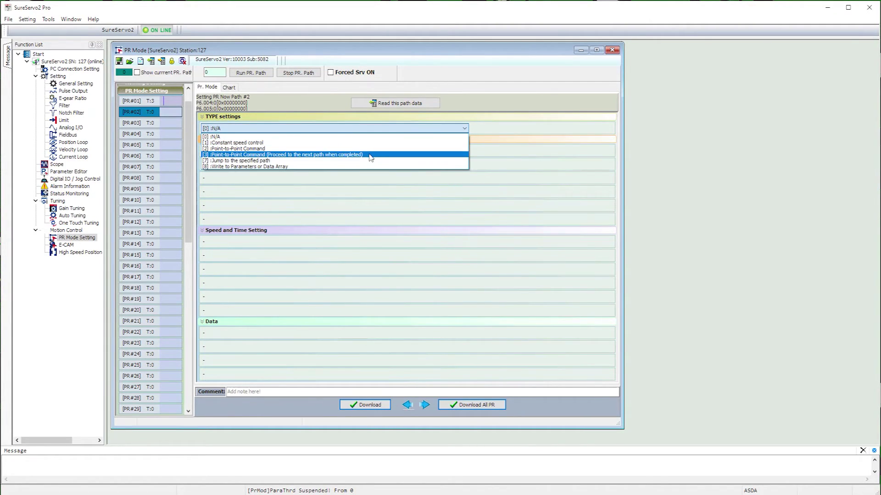
pyautogui.click(369, 155)
# Step: Set PR#02's deceleration time to AC02 : 500 (P5.022), target speed to POV12 : 2000.0 (P5.072) and delay to DLY06 : 1000 (P5.046)
pyautogui.click(408, 255)
pyautogui.click(368, 278)
pyautogui.click(371, 270)
pyautogui.scroll(-2, 374, 302)
pyautogui.click(378, 320)
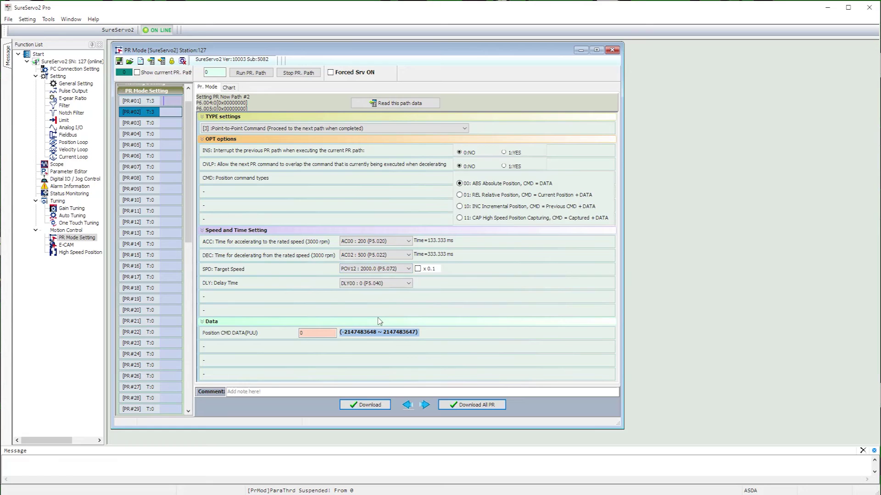
pyautogui.click(386, 284)
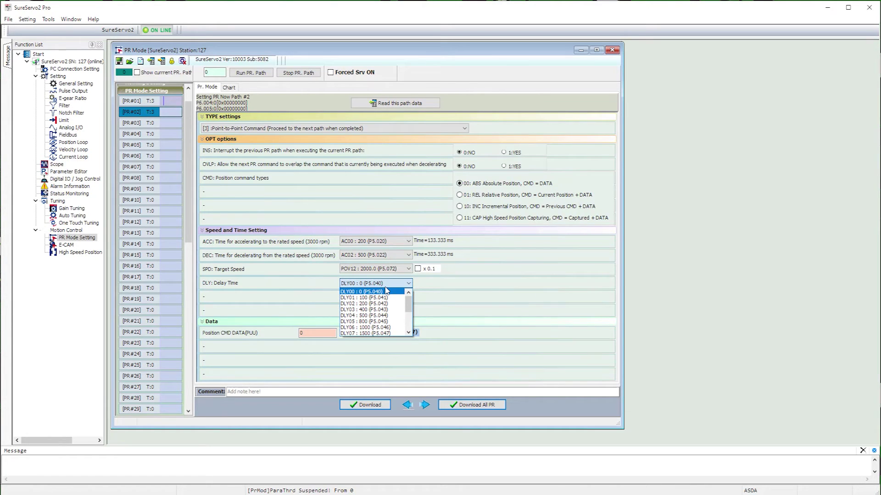
pyautogui.click(381, 327)
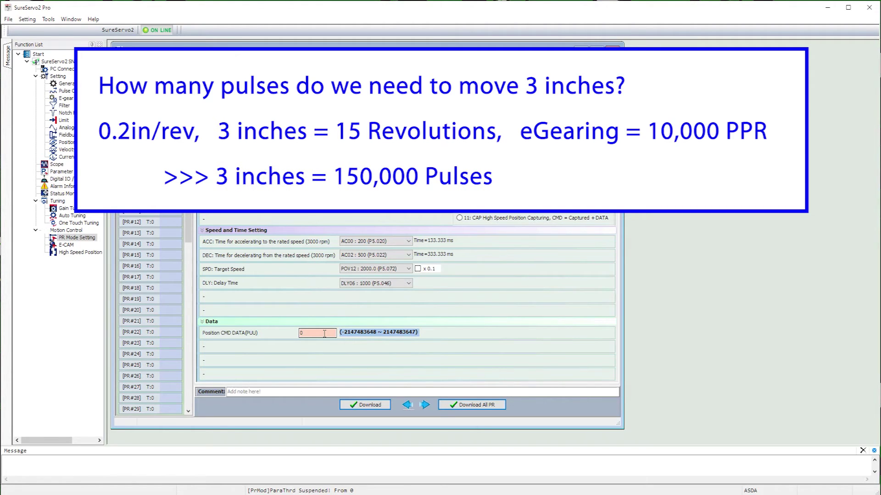
# Step: Set PR#02's position command data to 150000 PUU and download the path to the servo
pyautogui.doubleClick(324, 334)
pyautogui.write('150000')
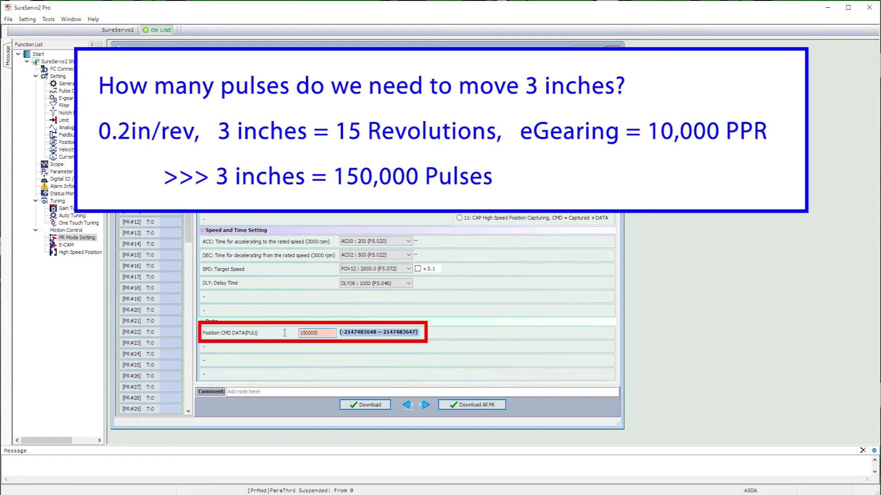
pyautogui.click(364, 406)
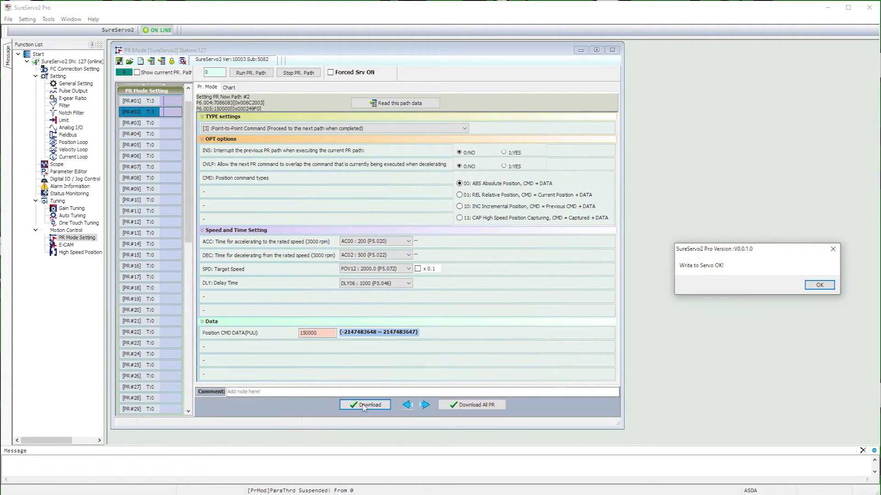
pyautogui.click(816, 284)
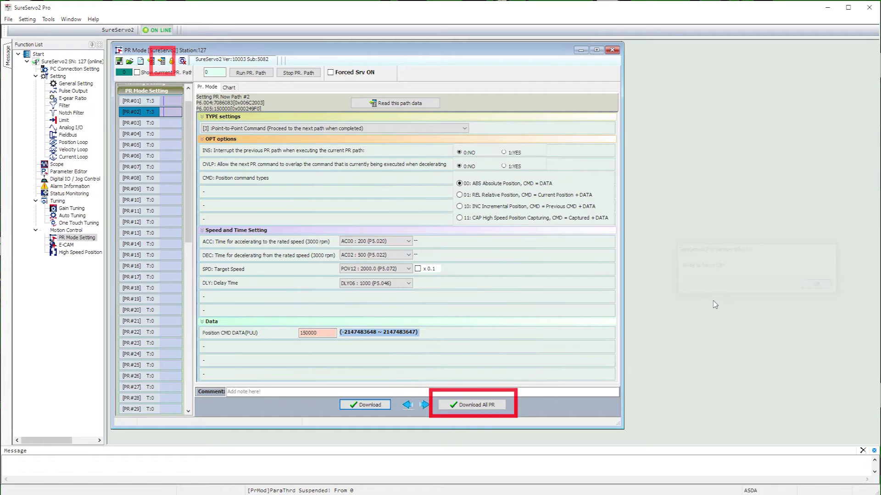
# Step: Set the type of path PR#03 to [3] Point-to-Point Command (Proceed to the next path when completed)
pyautogui.click(134, 124)
pyautogui.click(465, 129)
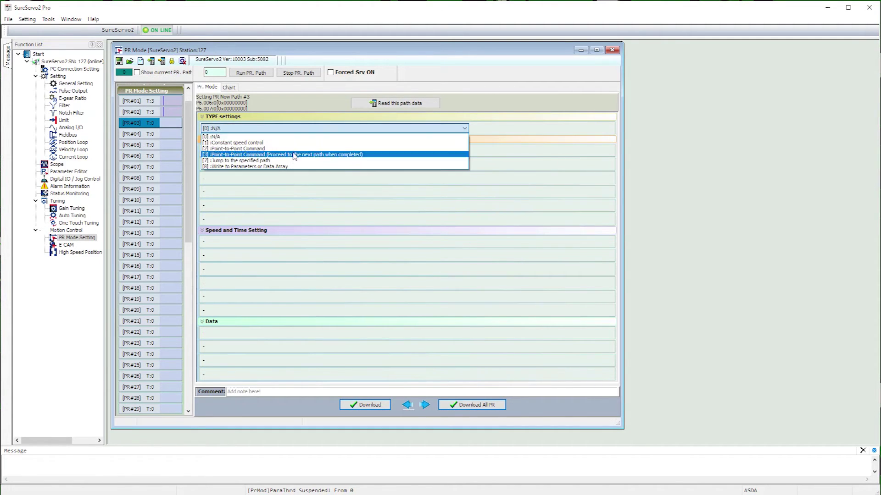
pyautogui.click(275, 157)
# Step: Set PR#03's deceleration time to AC02 : 500 (P5.022), target speed to POV12 : 2000.0 (P5.072) and delay to DLY06 : 1000 (P5.046)
pyautogui.click(408, 268)
pyautogui.click(409, 317)
pyautogui.click(377, 308)
pyautogui.click(376, 283)
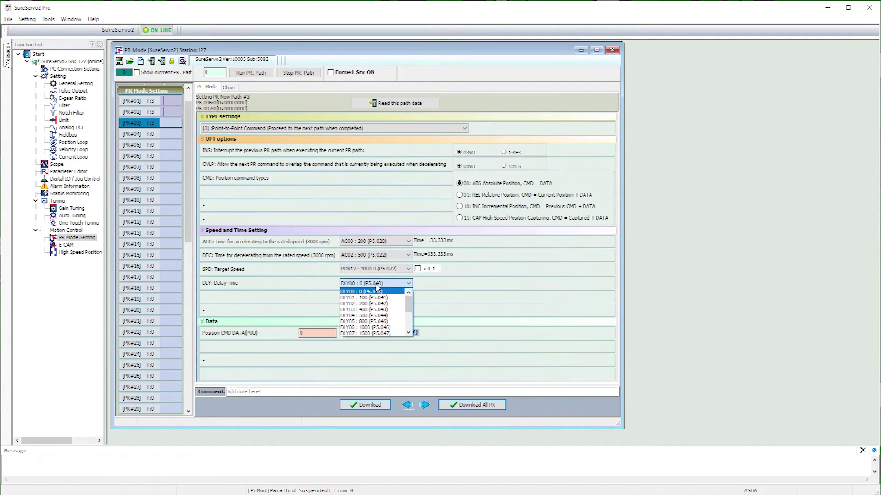
pyautogui.click(377, 326)
# Step: Set PR#03's position command data to -150000 PUU and download the path to the servo
pyautogui.moveTo(331, 334); pyautogui.dragTo(287, 335)
pyautogui.write('-150000')
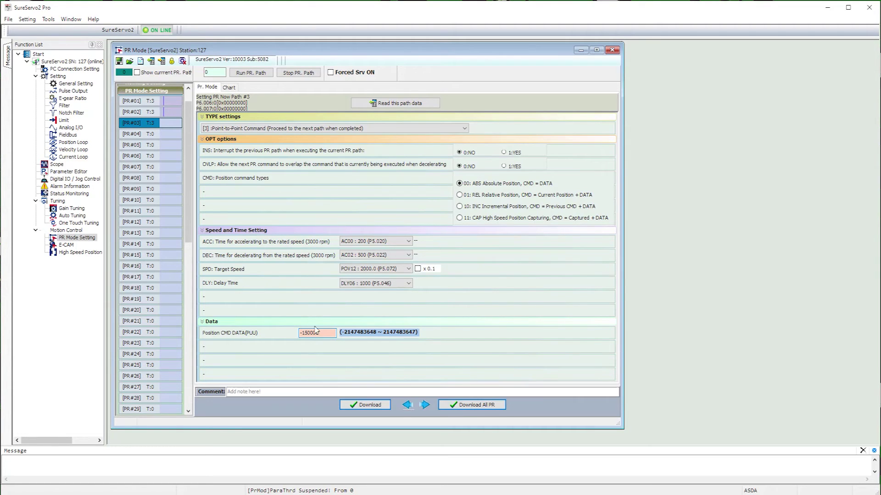
pyautogui.click(369, 405)
pyautogui.click(817, 285)
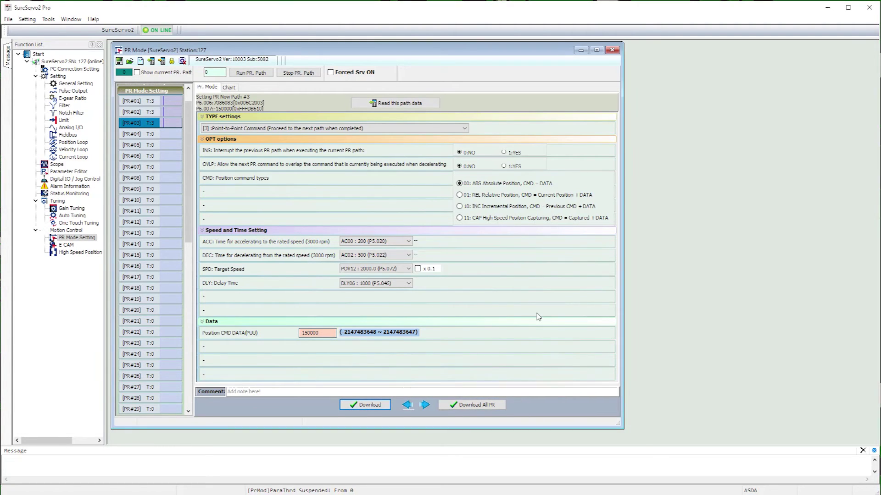
# Step: Make path PR#04 a [7] Jump to the specified path and keep its delay at DLY00 : 0 (P5.040)
pyautogui.click(131, 137)
pyautogui.click(312, 129)
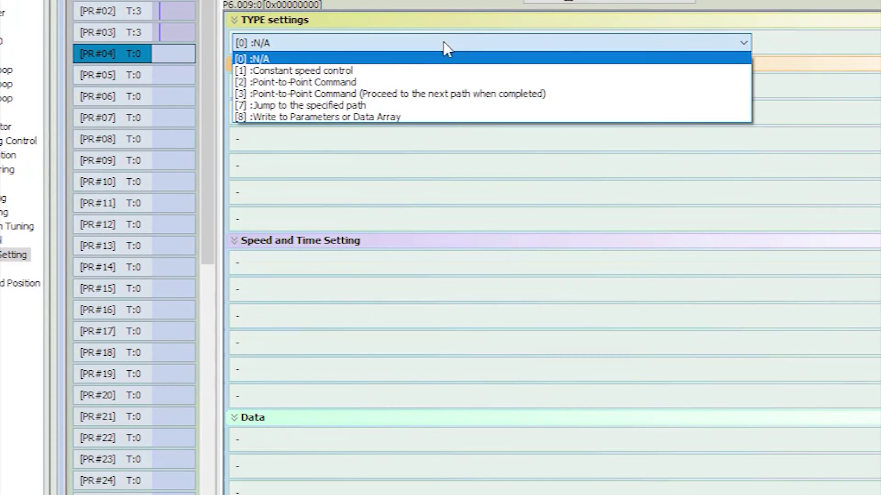
pyautogui.click(266, 160)
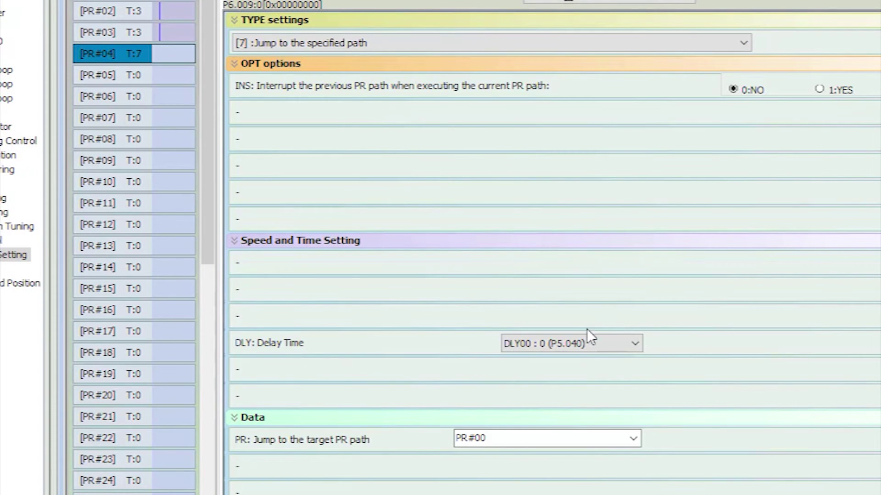
pyautogui.click(588, 342)
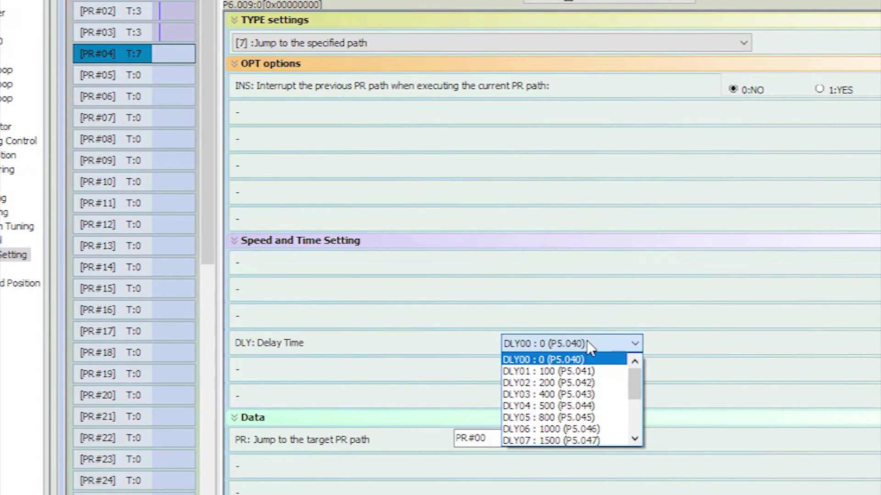
pyautogui.click(587, 360)
# Step: Set PR#04's jump target to PR#02 and download the path to the servo
pyautogui.click(634, 439)
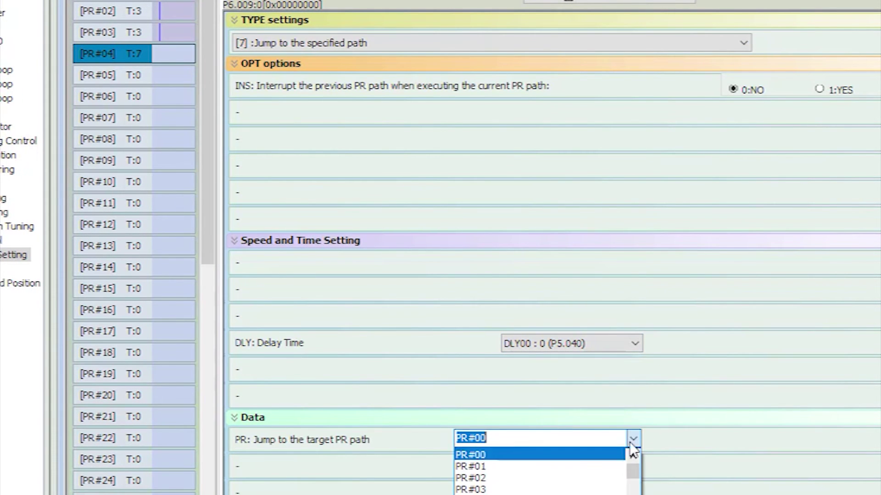
pyautogui.click(473, 475)
pyautogui.click(378, 406)
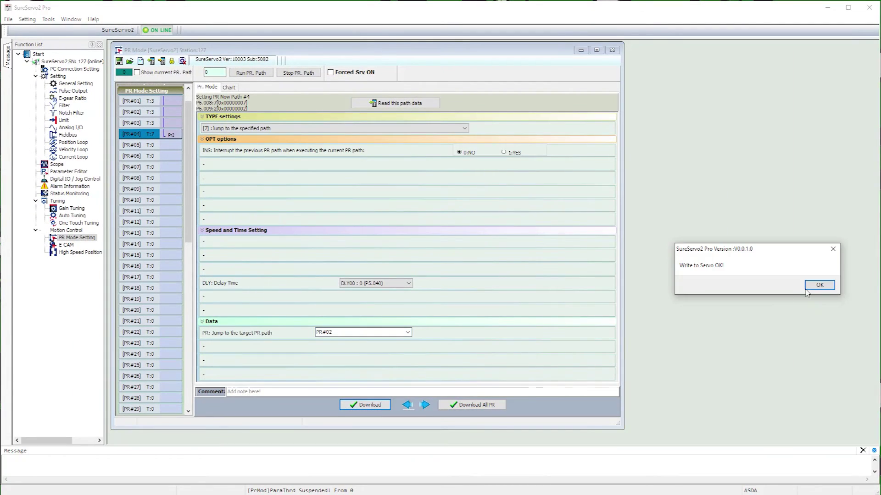
pyautogui.click(816, 286)
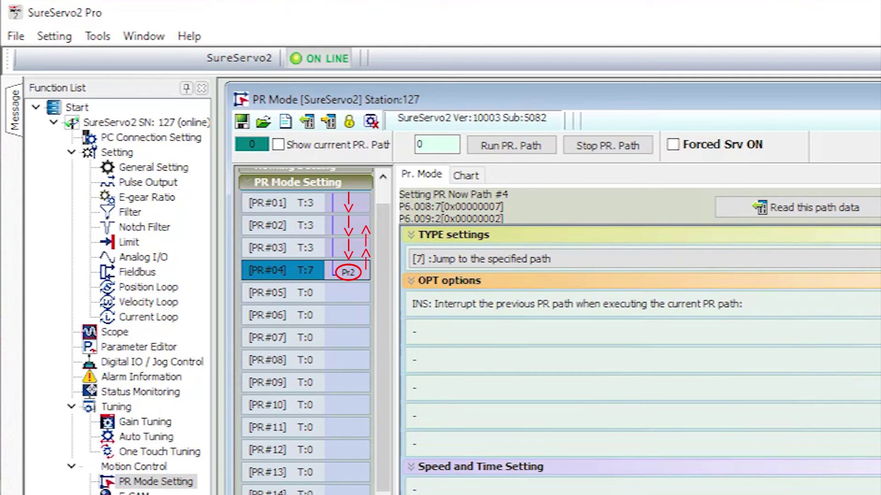
# Step: Change the type of path PR#02 to [2] Point-to-Point Command and download it to the servo
pyautogui.click(275, 225)
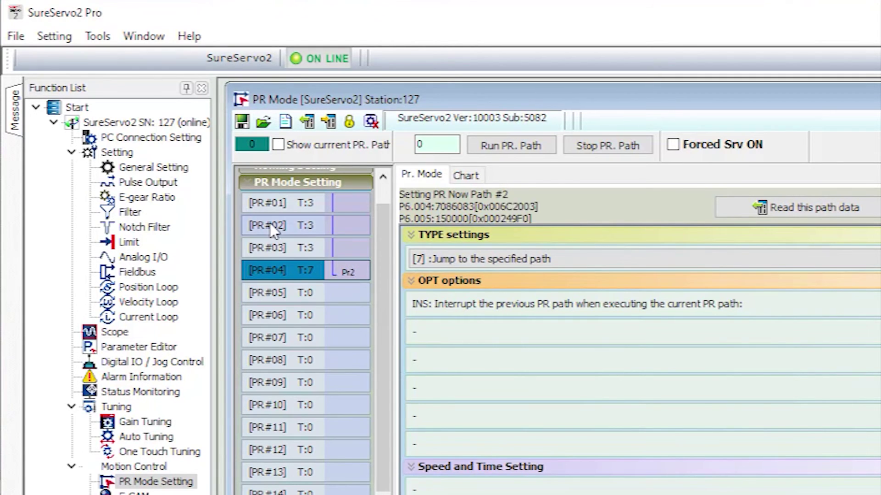
pyautogui.click(579, 259)
pyautogui.click(530, 300)
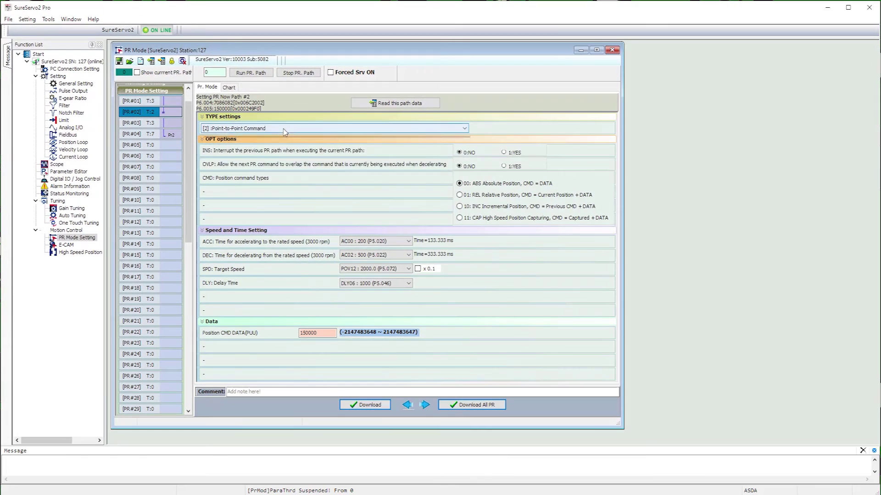
# Step: Return PR#02 to type [3] Point-to-Point Command (Proceed to the next path when completed) and download it to the servo
pyautogui.click(582, 259)
pyautogui.click(600, 320)
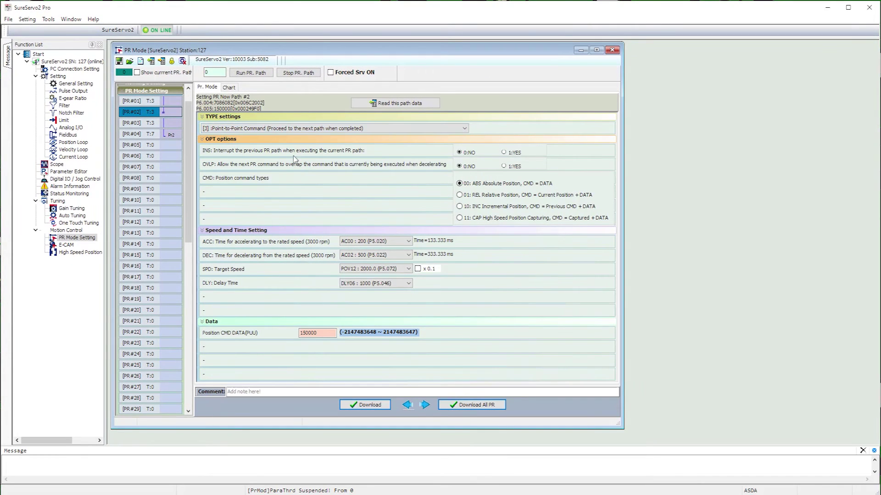
pyautogui.click(367, 405)
pyautogui.click(827, 284)
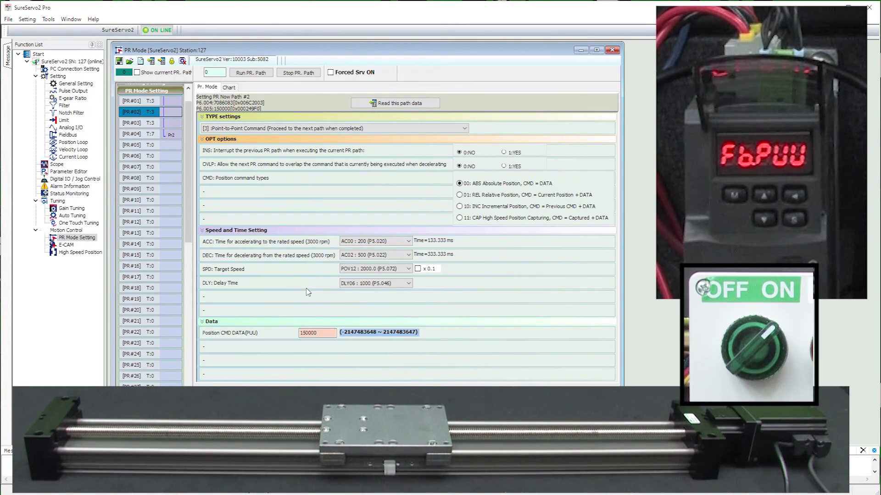
# Step: Run the PR motion sequence starting from path 1
pyautogui.doubleClick(211, 72)
pyautogui.write('1')
pyautogui.click(252, 73)
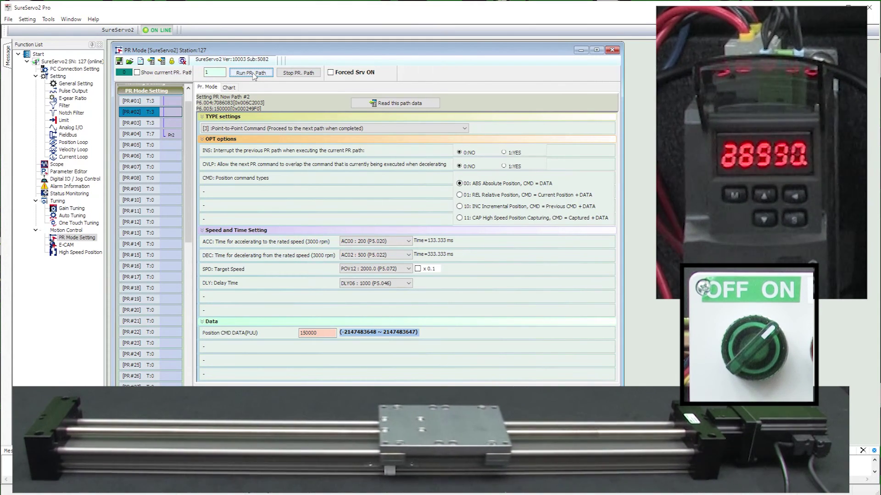
pyautogui.click(252, 73)
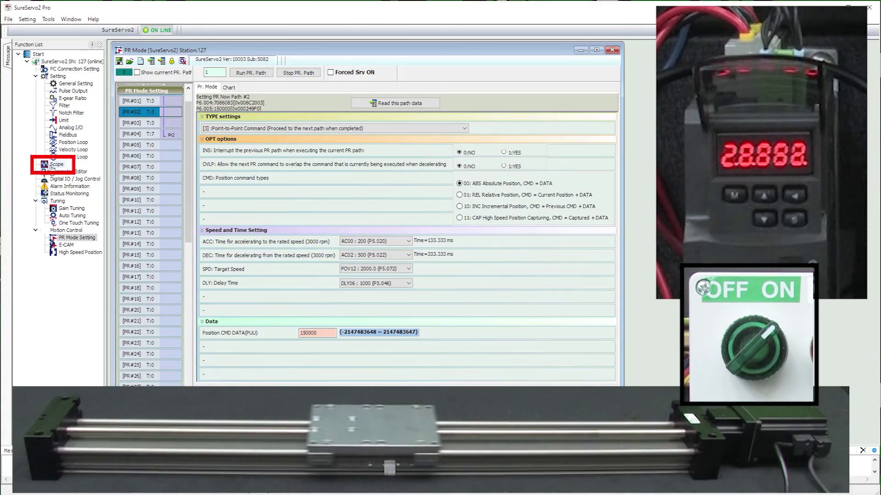
# Step: Open the Scope on the running motion, then stop the capture and fit the speed and position traces to the plot
pyautogui.doubleClick(55, 165)
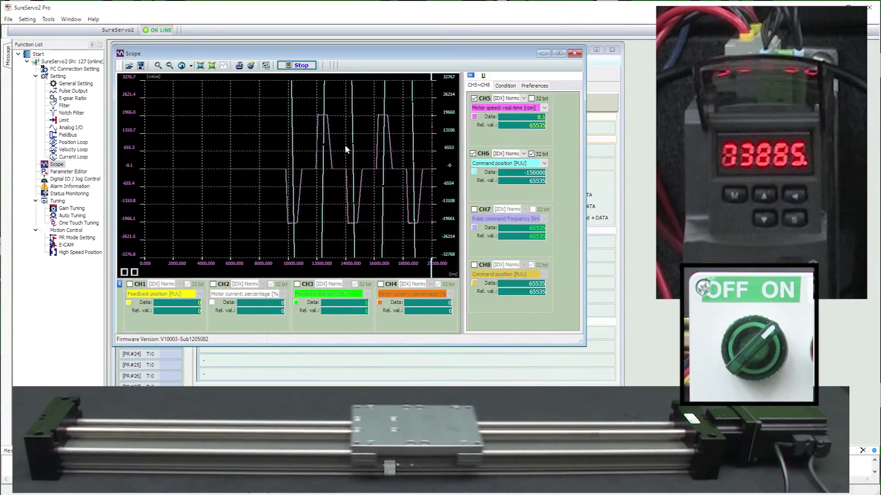
pyautogui.click(299, 65)
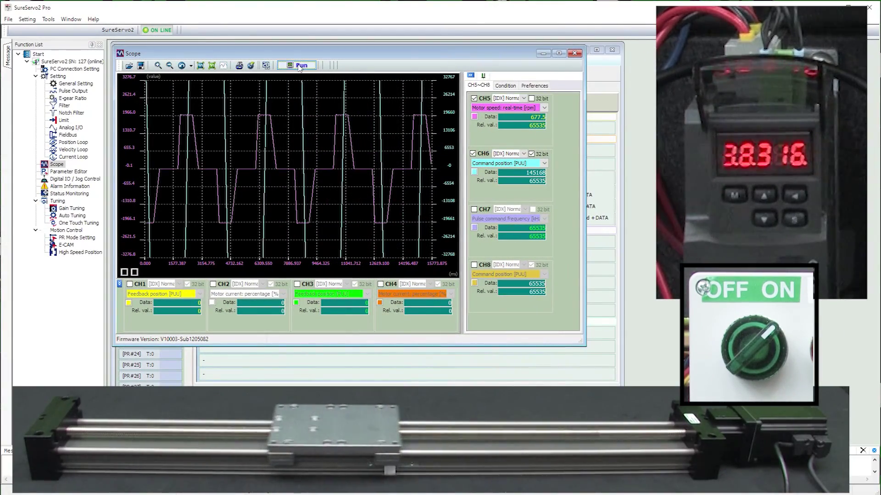
pyautogui.click(212, 66)
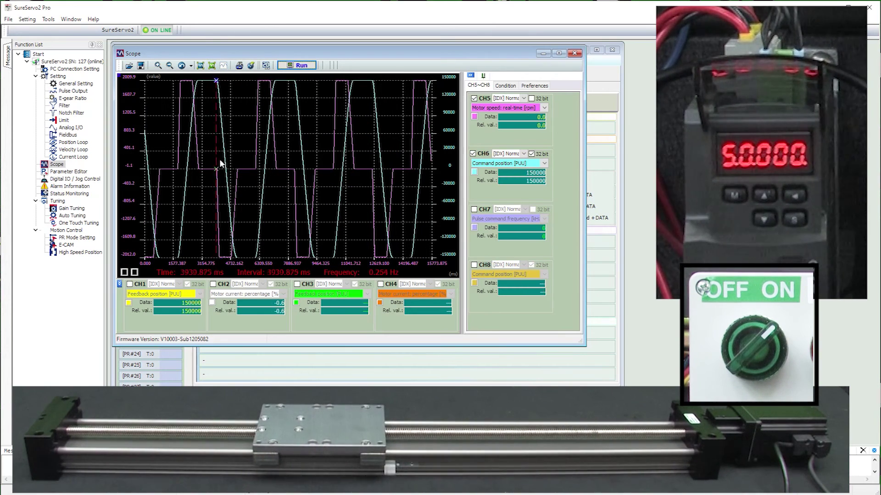
# Step: Examine the motor speed and command position on the captured traces and enlarge about one motion cycle
pyautogui.click(227, 190)
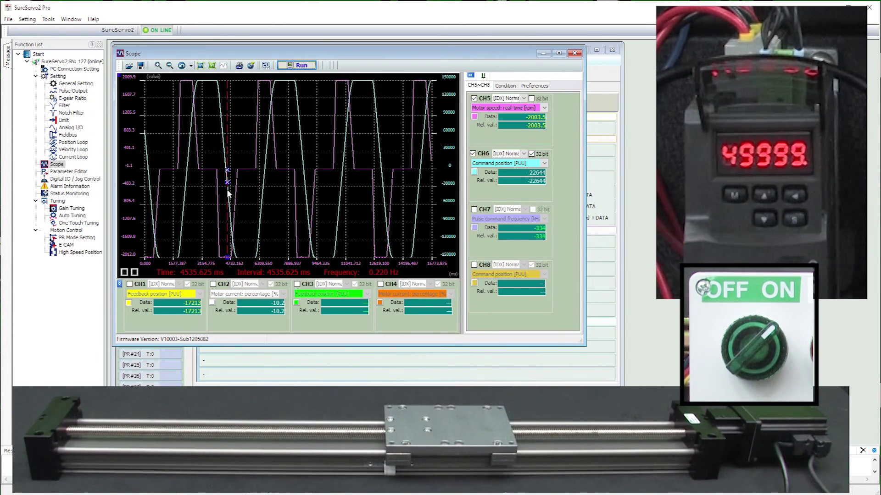
pyautogui.click(225, 190)
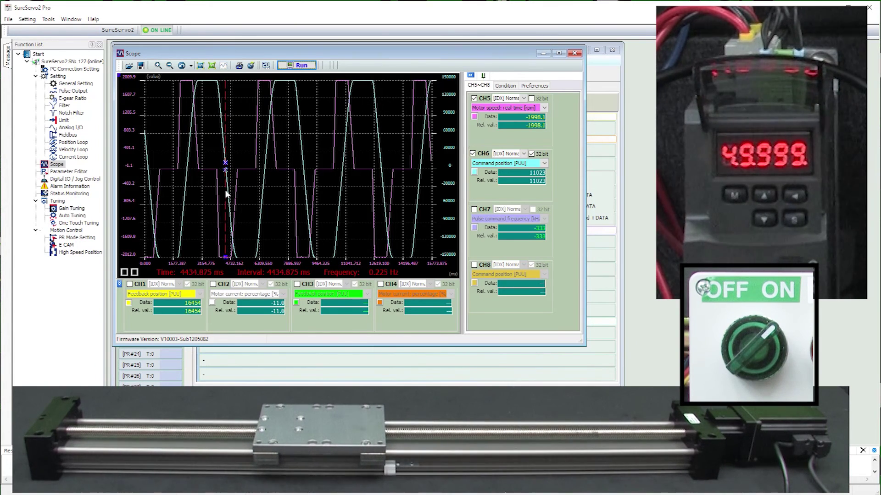
pyautogui.moveTo(224, 81); pyautogui.dragTo(303, 258)
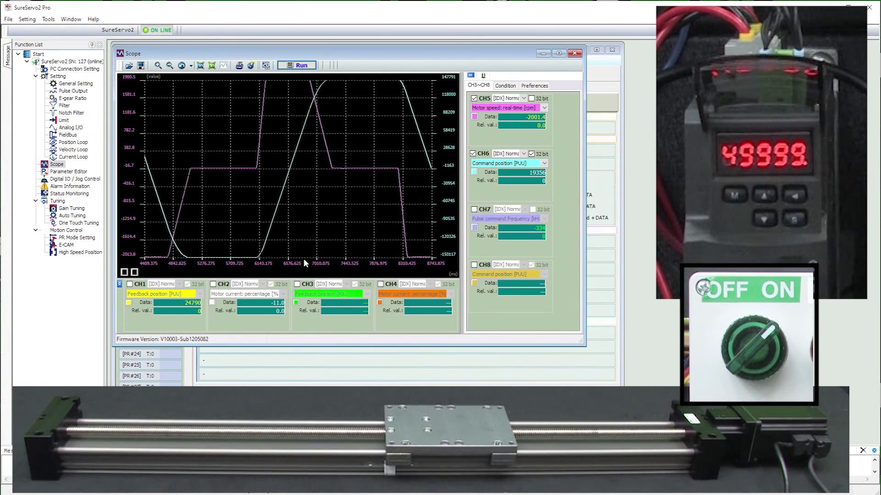
pyautogui.click(256, 165)
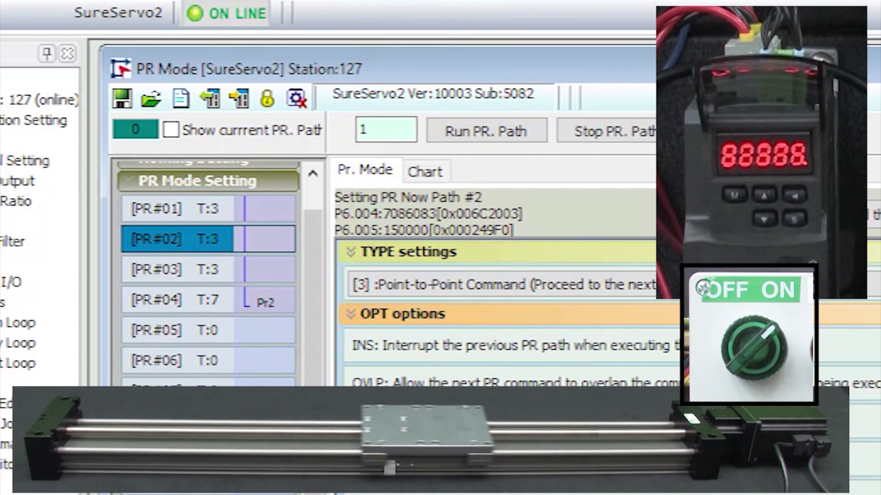
# Step: Stop the running PR path
pyautogui.click(621, 134)
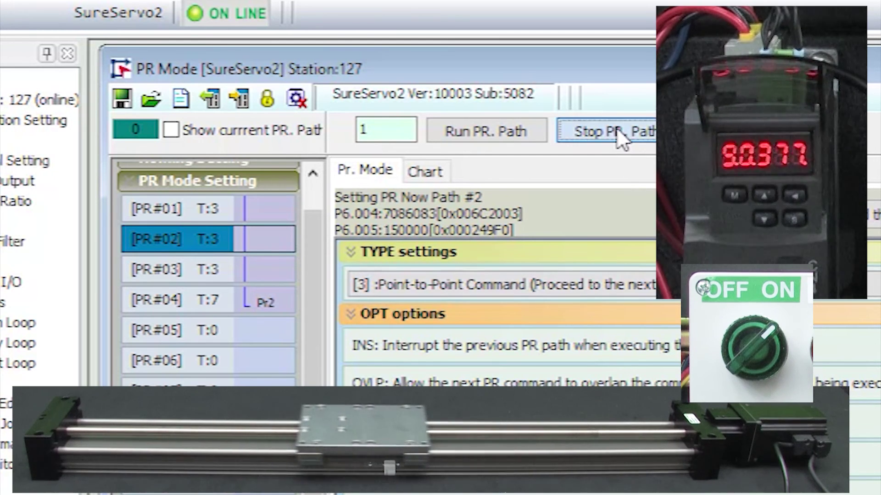